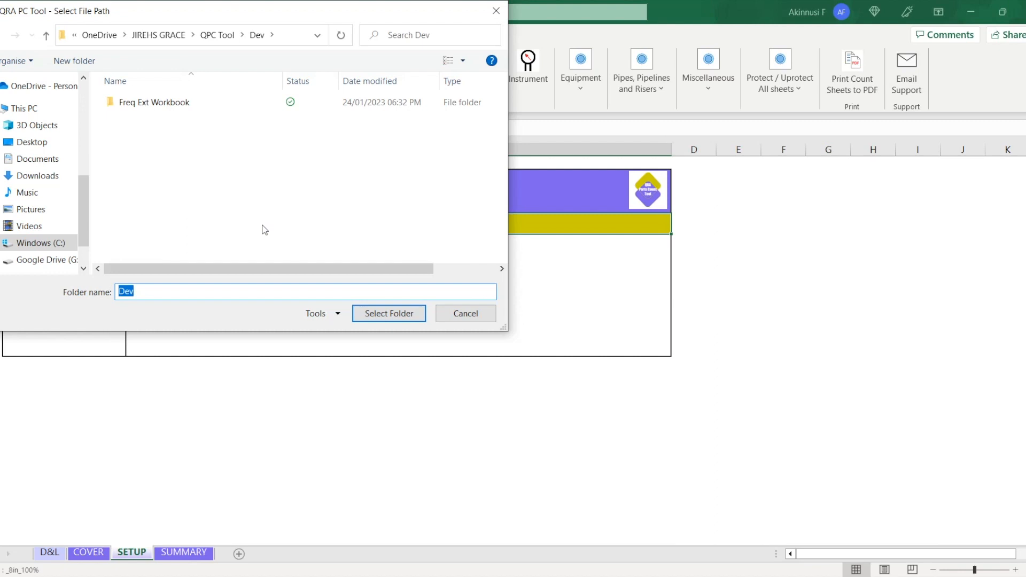
- Set the marked-up P&ID folder to the Dev folder inside QPC Tool
left_click(220, 36)
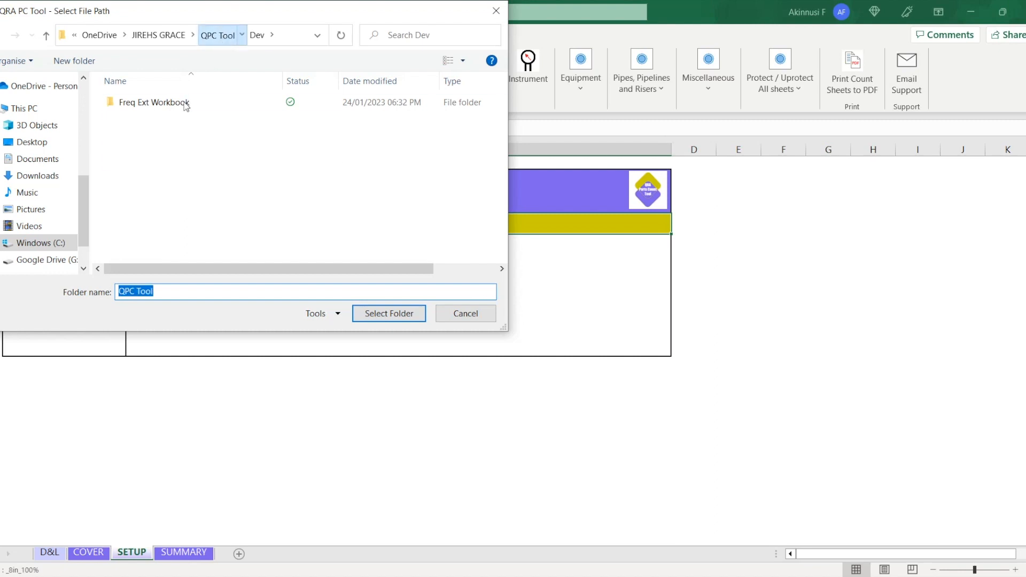
left_click(153, 146)
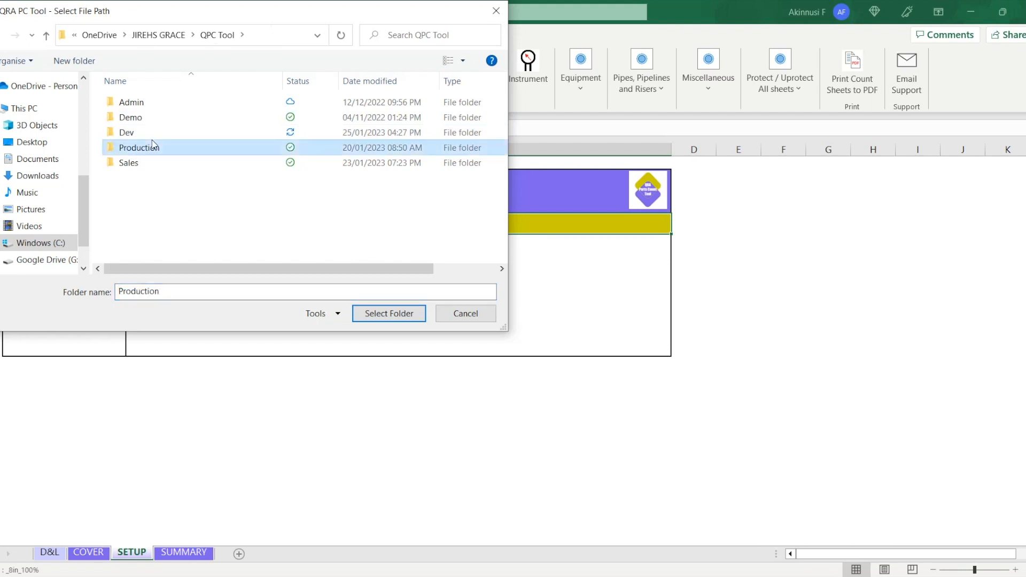
key("Up")
left_click(409, 315)
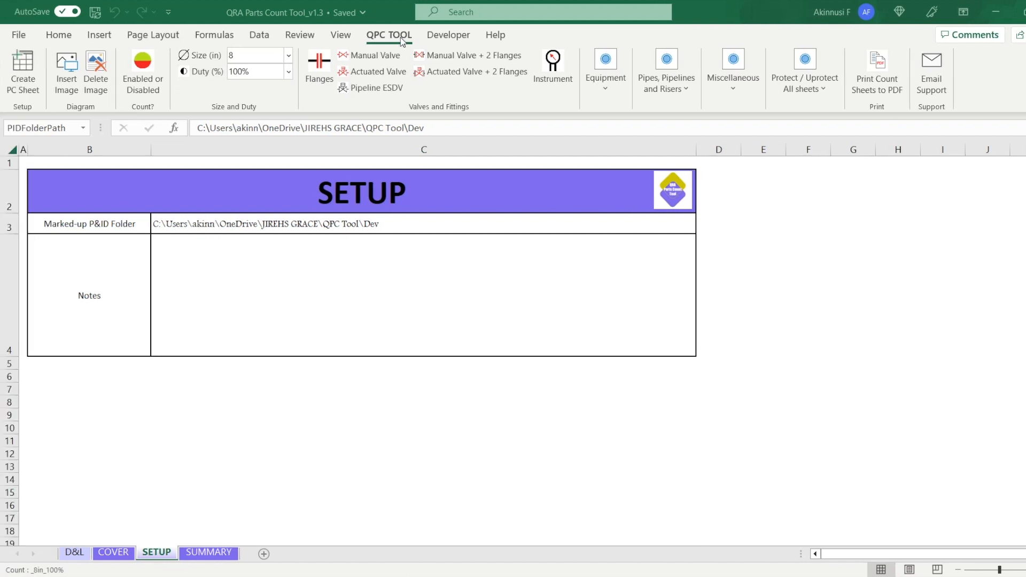
- Create a parts count sheet with section reference 320_01 and P&ID number 3201
left_click(22, 80)
left_click(24, 80)
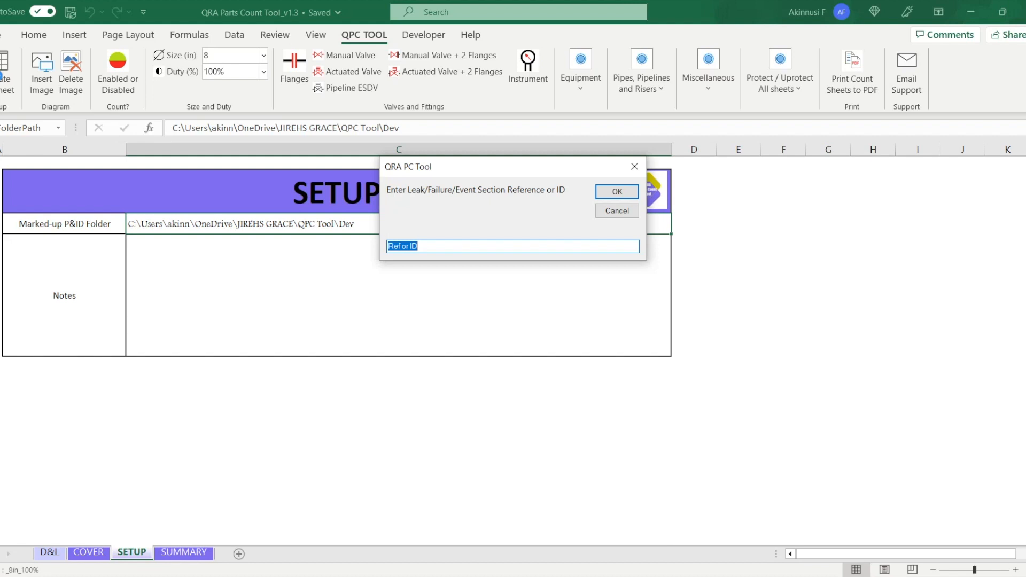
type("320_01")
key("Return")
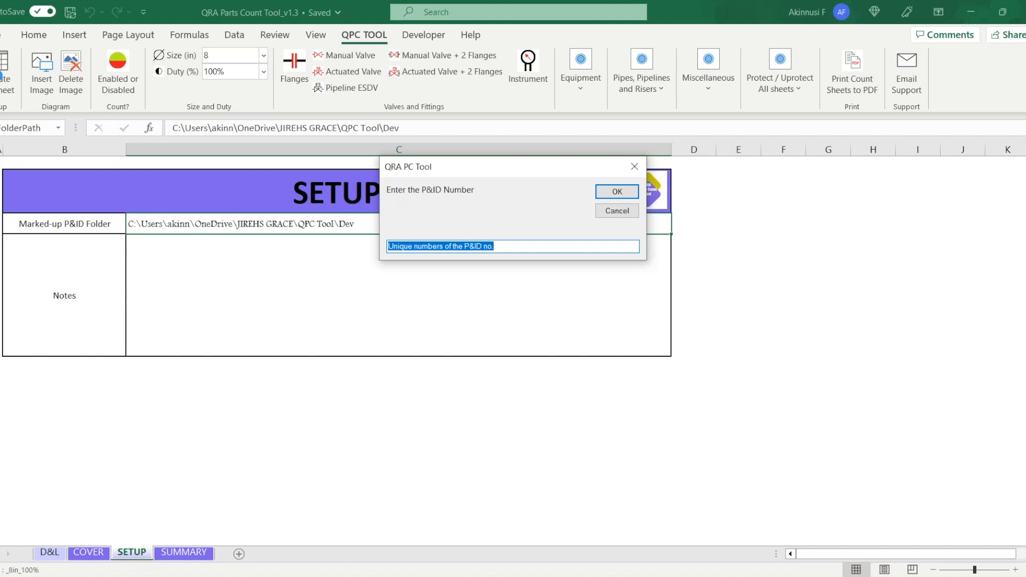
type("3201")
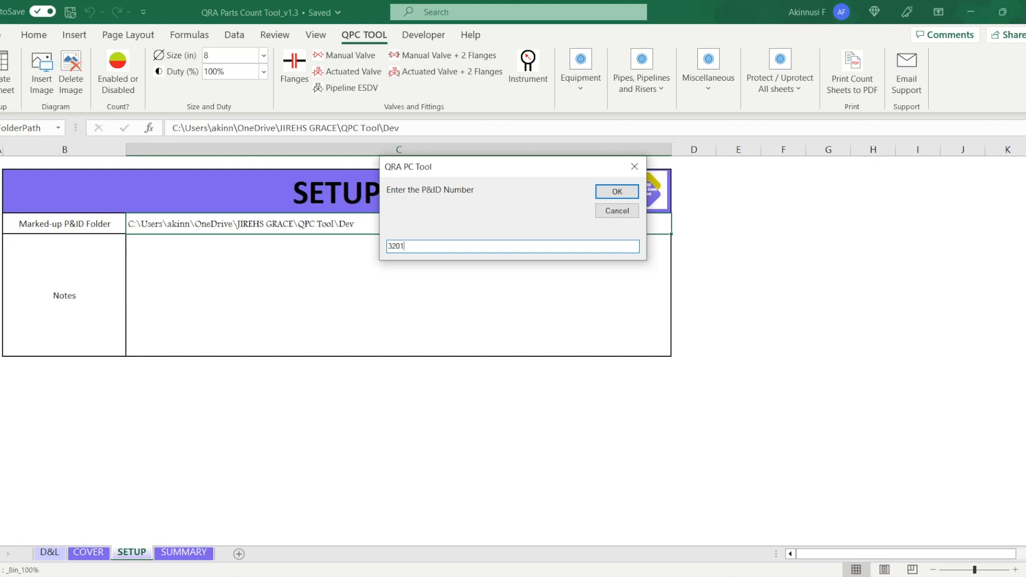
key("Return")
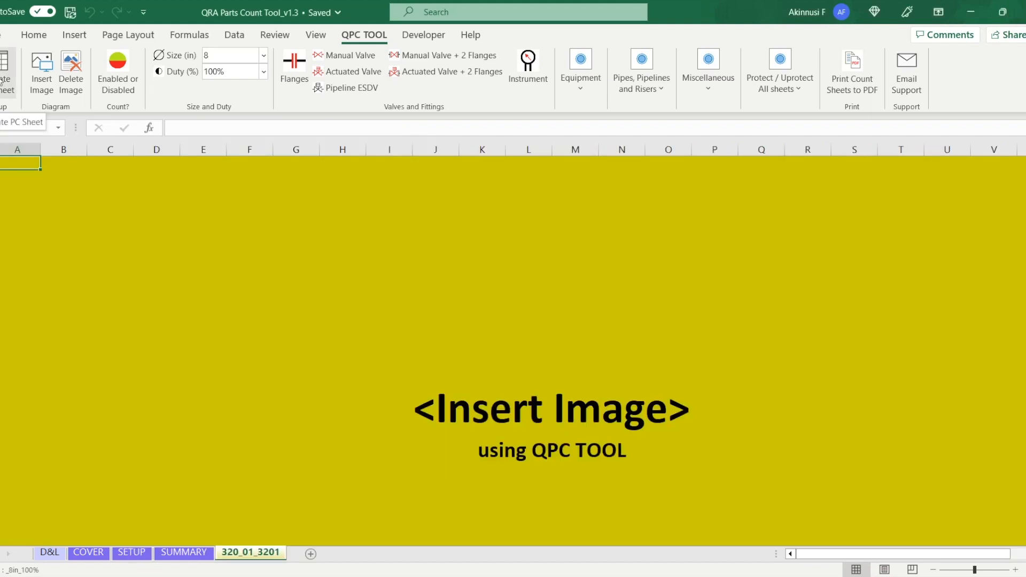
- Insert the "factory-pid demo" image from the Dev folder into the new parts count sheet
left_click(45, 89)
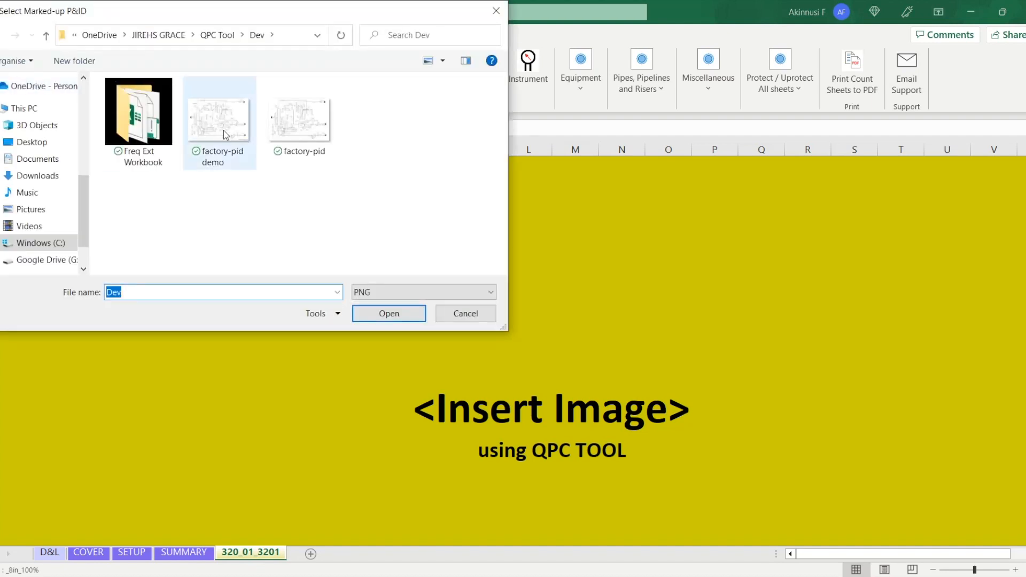
left_click(225, 135)
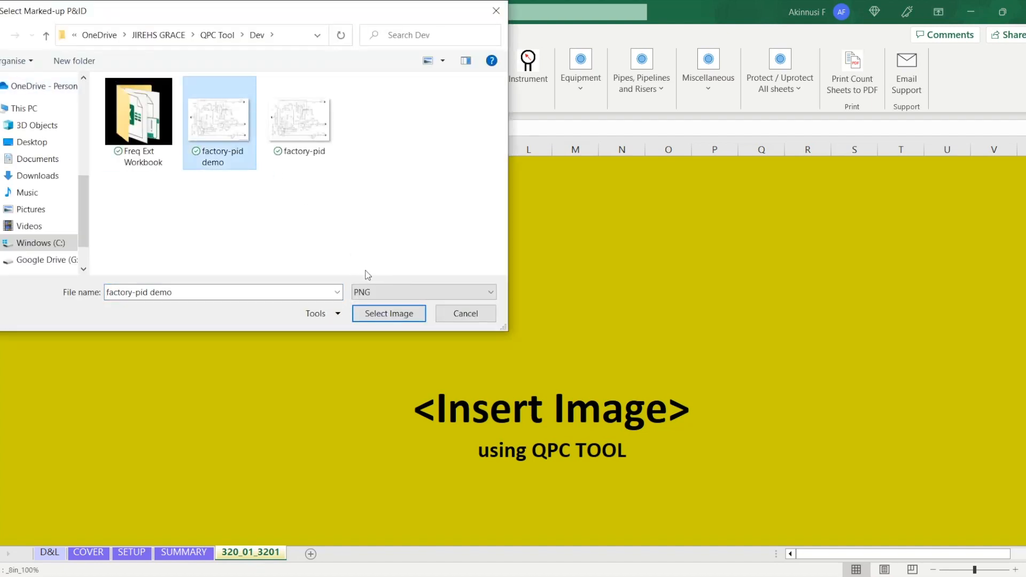
left_click(401, 314)
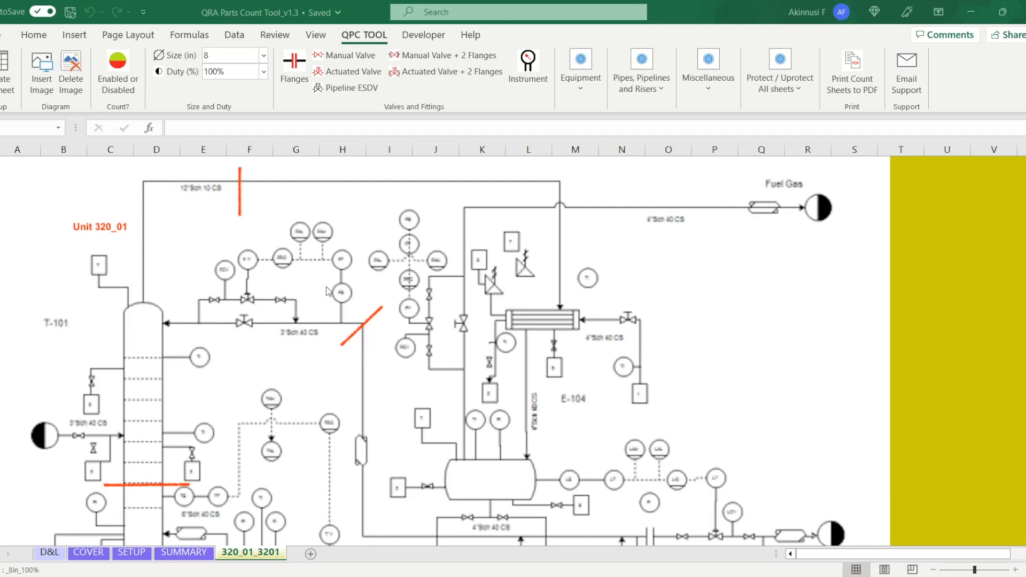
- Enable counting with a part size of 10 in and a custom duty of 80%
left_click(125, 75)
left_click(127, 79)
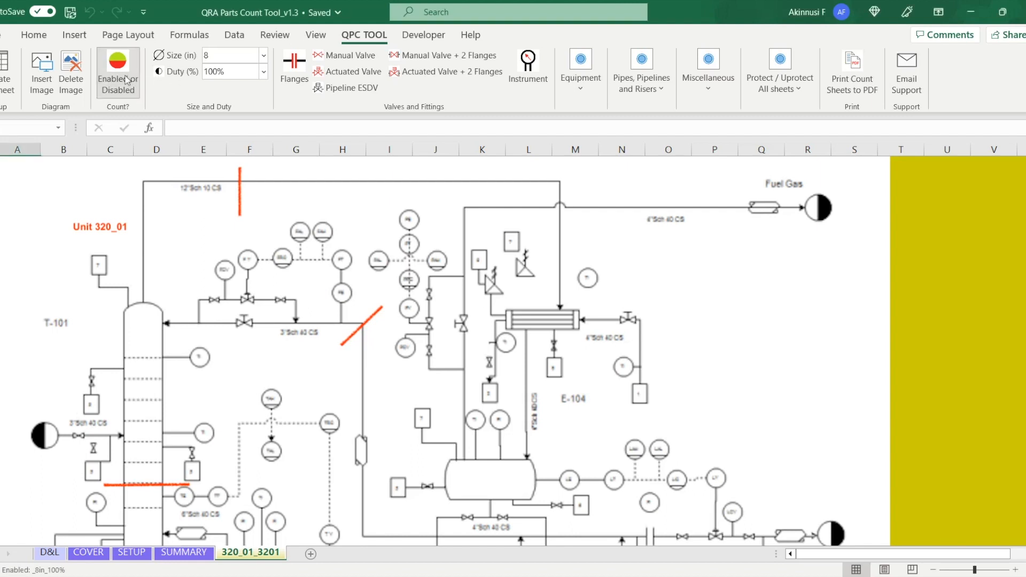
left_click(264, 55)
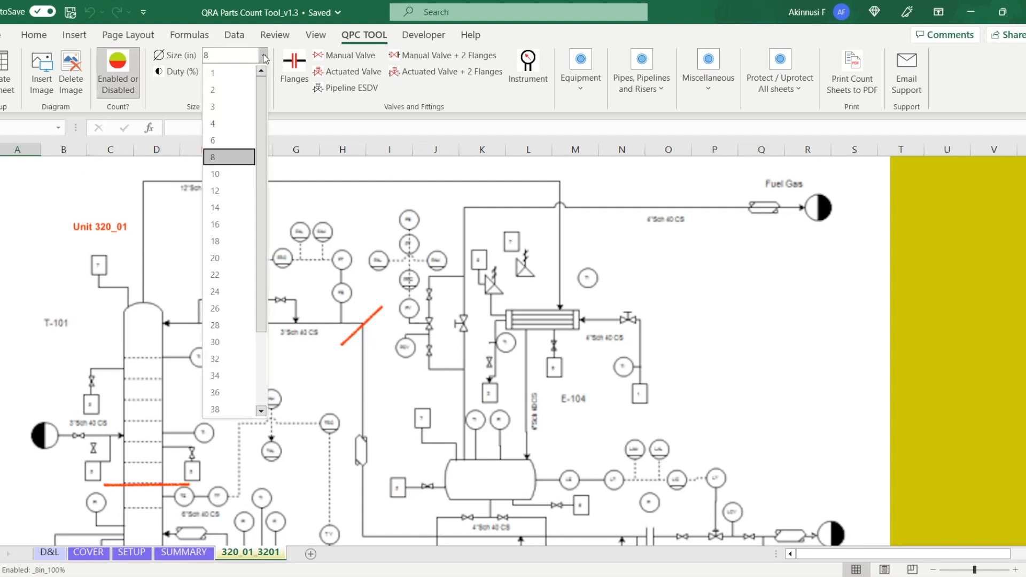
left_click(243, 181)
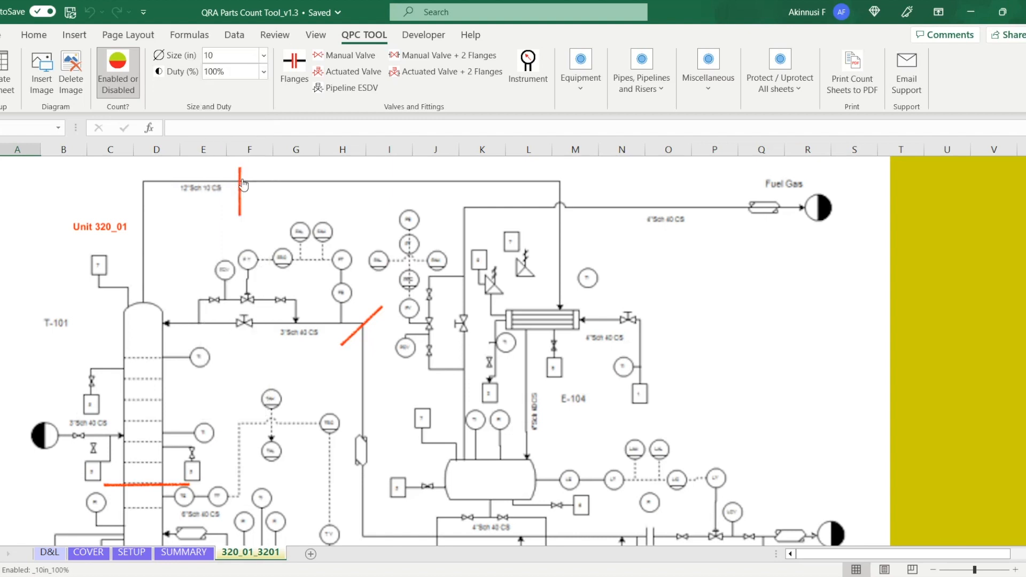
left_click(265, 68)
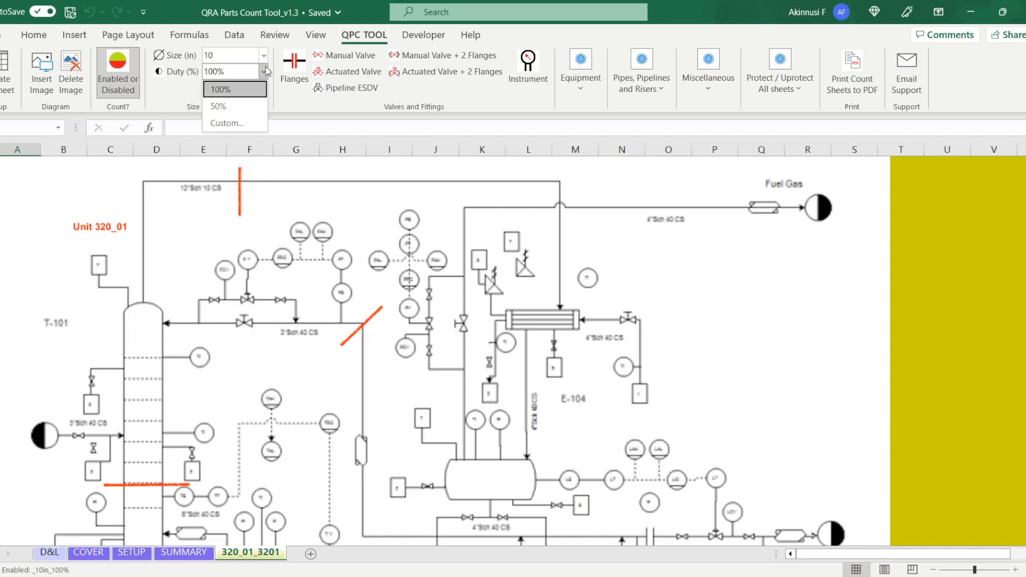
left_click(242, 132)
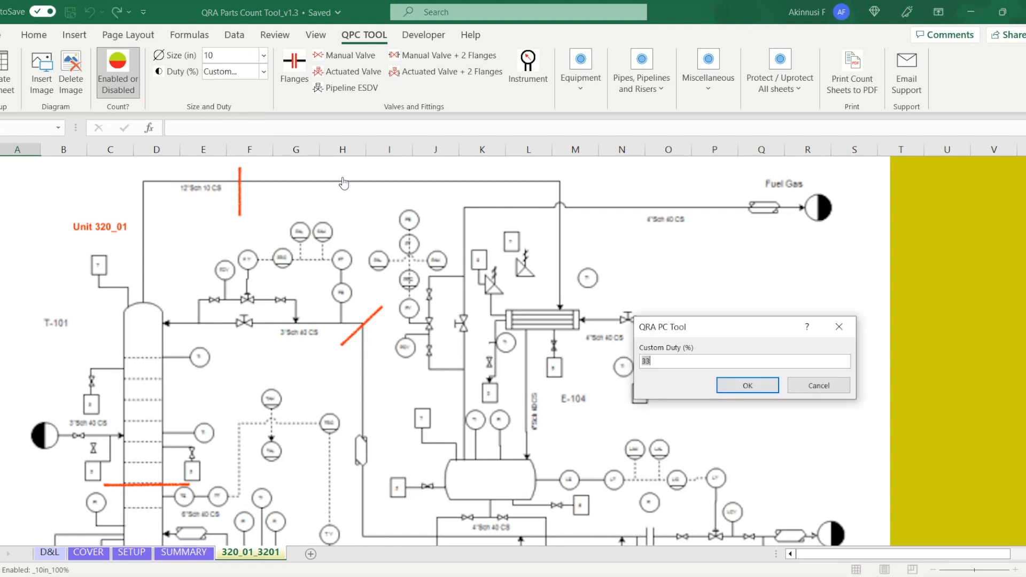
type("80")
left_click(734, 383)
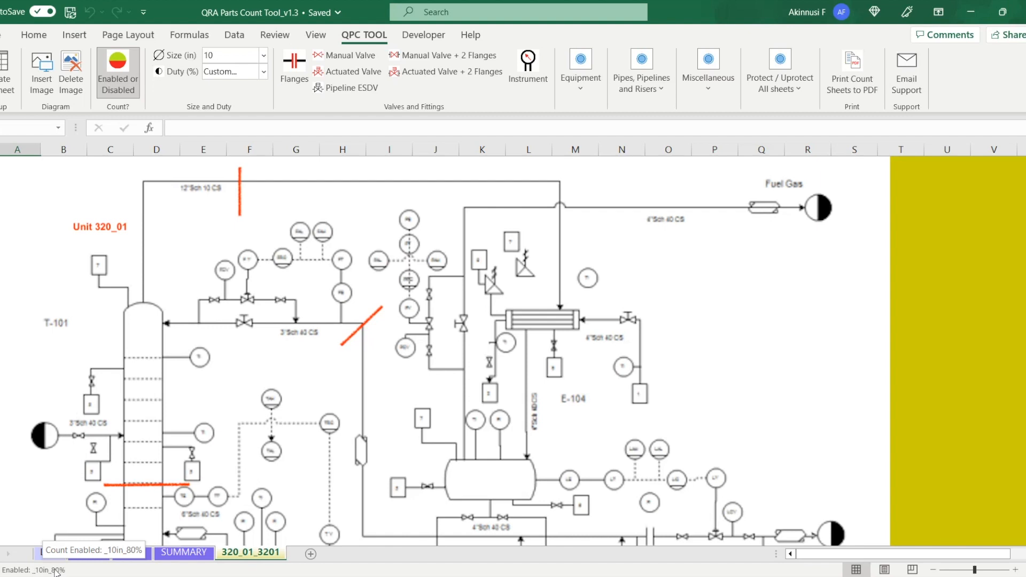
- Count a pressure vessel by marking the T-101 column on the P&ID
left_click(577, 78)
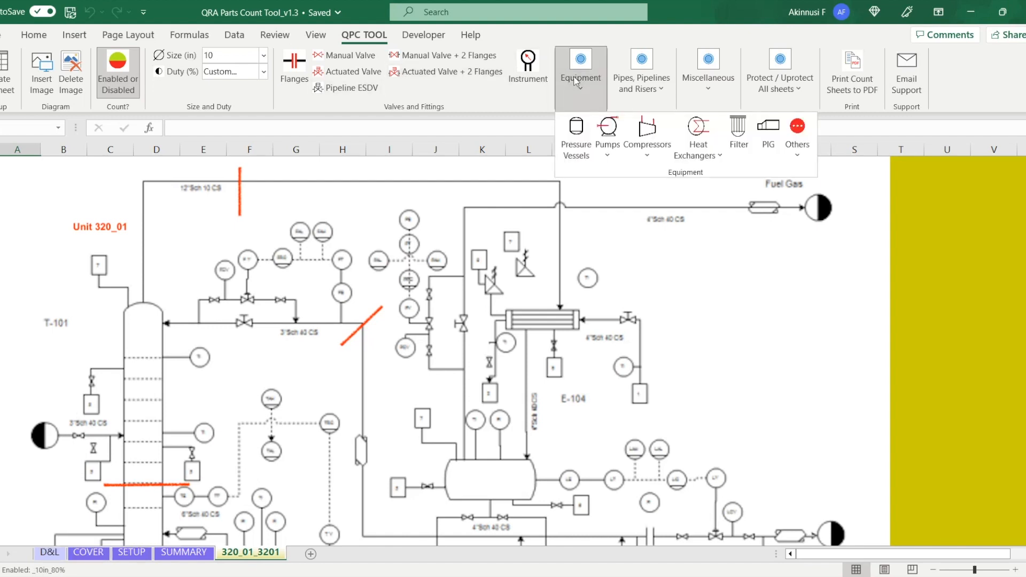
left_click(576, 140)
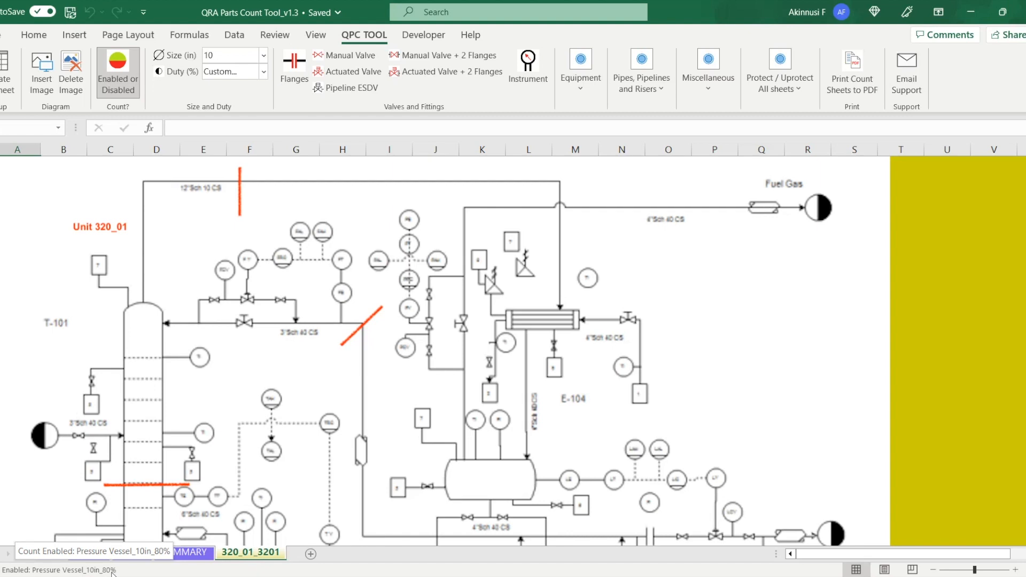
left_click(140, 383)
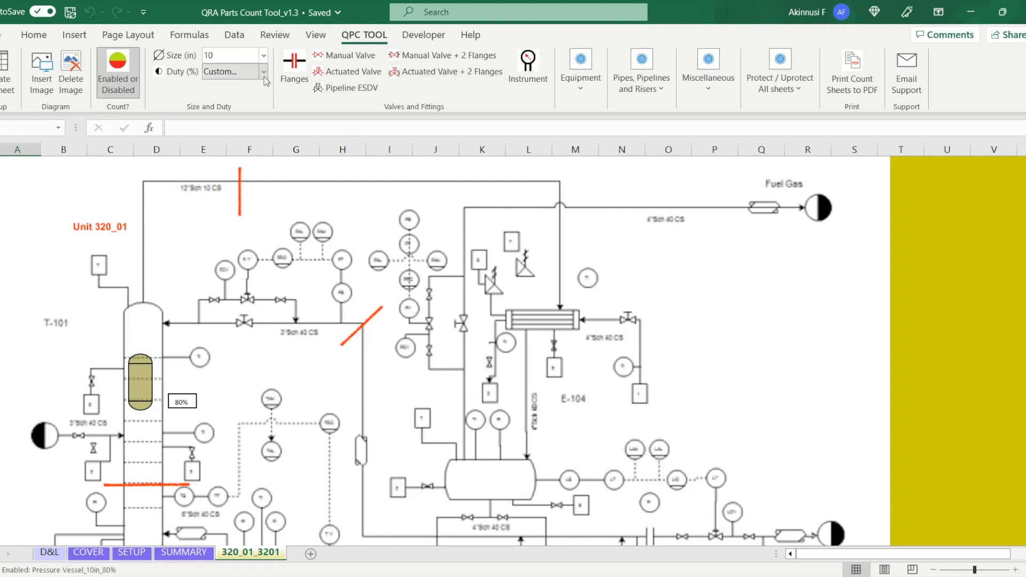
- Set the duty to 100% and mark the valve on the 3" line into T-101 as an actuated valve with two flanges
left_click(238, 71)
left_click(235, 89)
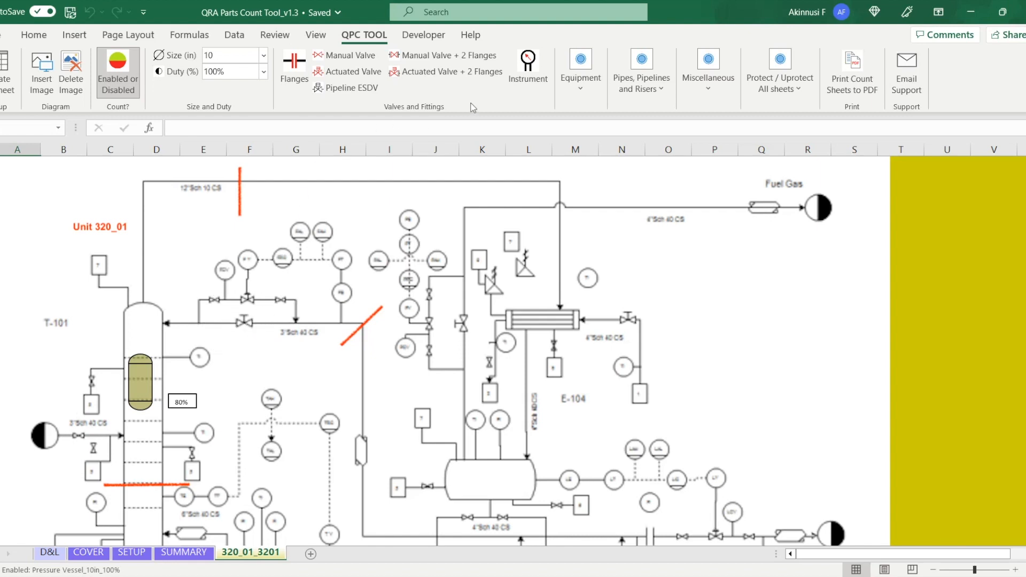
left_click(423, 76)
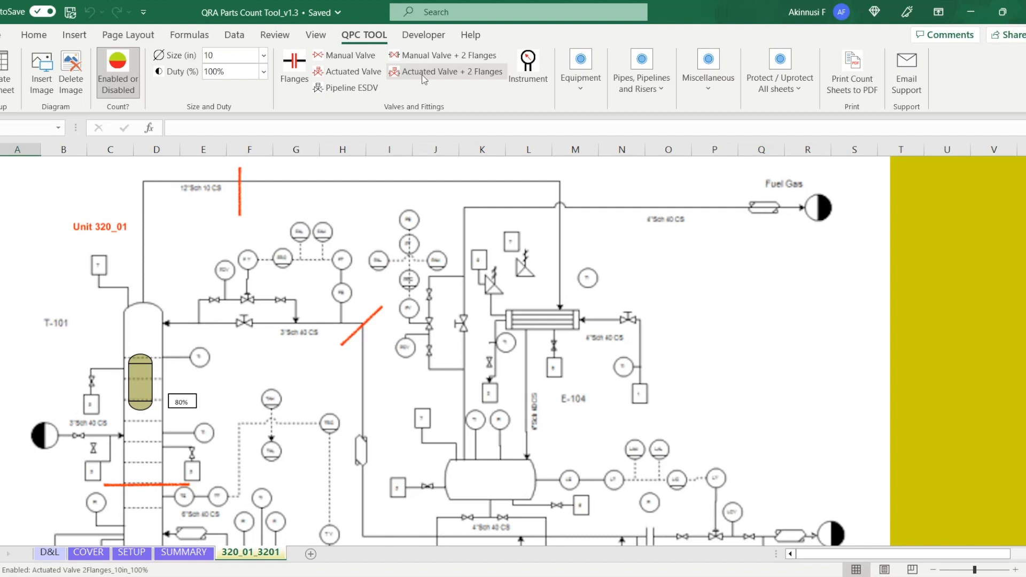
left_click(424, 80)
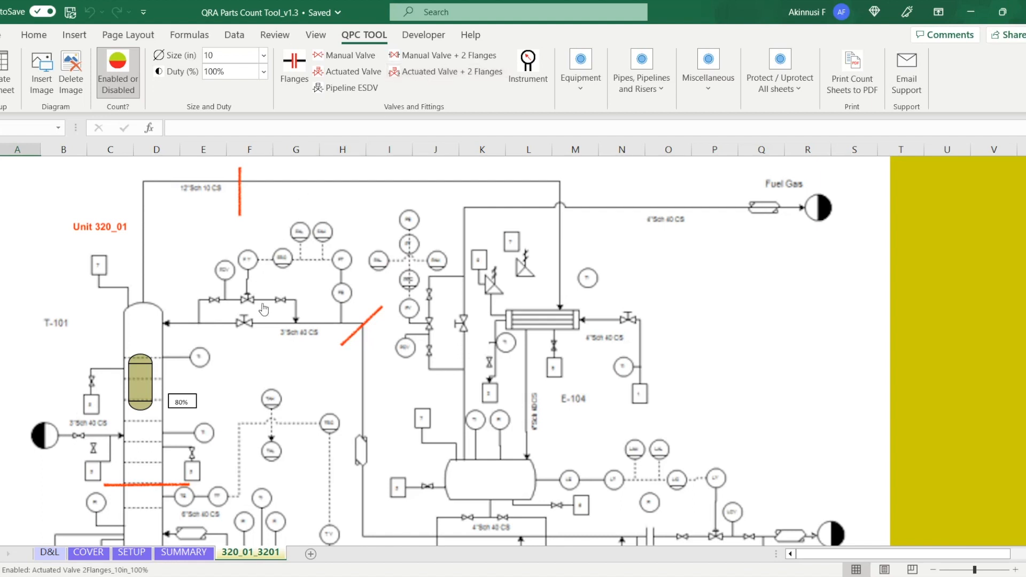
left_click(244, 324)
- Mark the two outer valves on the bypass above the 3" line as manual valves with two flanges each
left_click(450, 58)
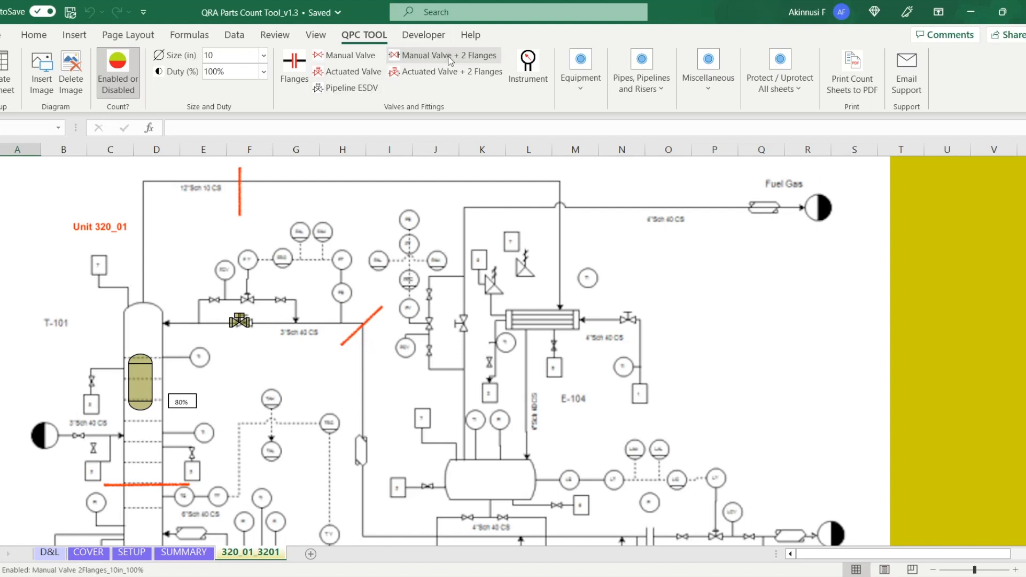
left_click(213, 302)
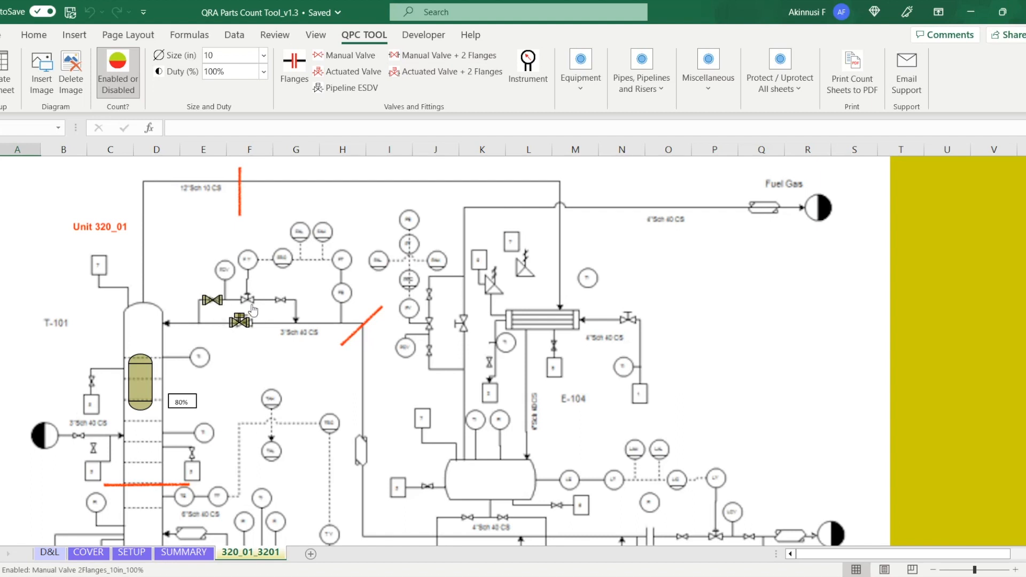
left_click(282, 299)
- Mark the bypass's middle valve as an actuated valve with two flanges, and count the lower instrument on the vertical branch near the diagonal section limit
left_click(447, 78)
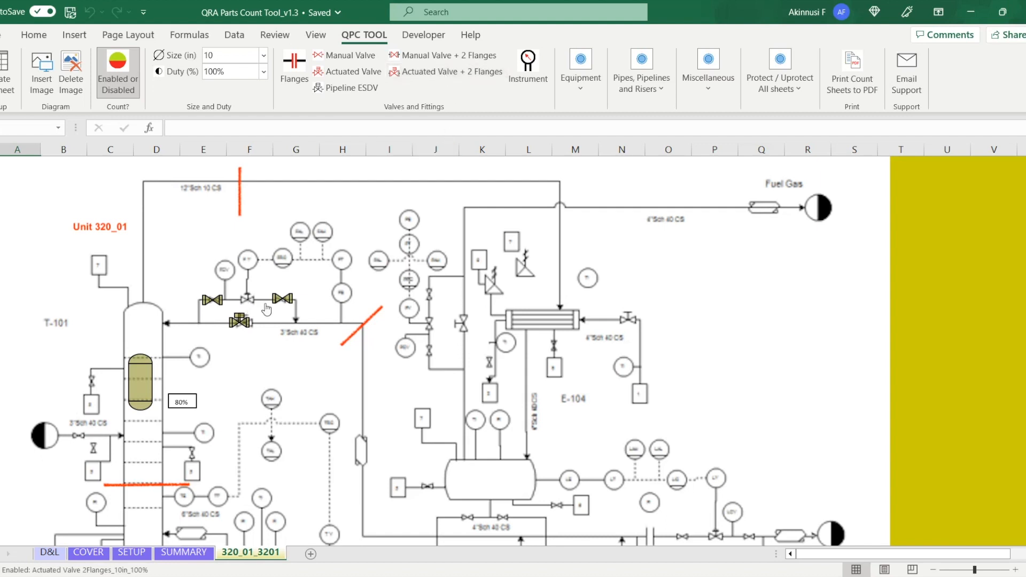
left_click(248, 300)
left_click(541, 73)
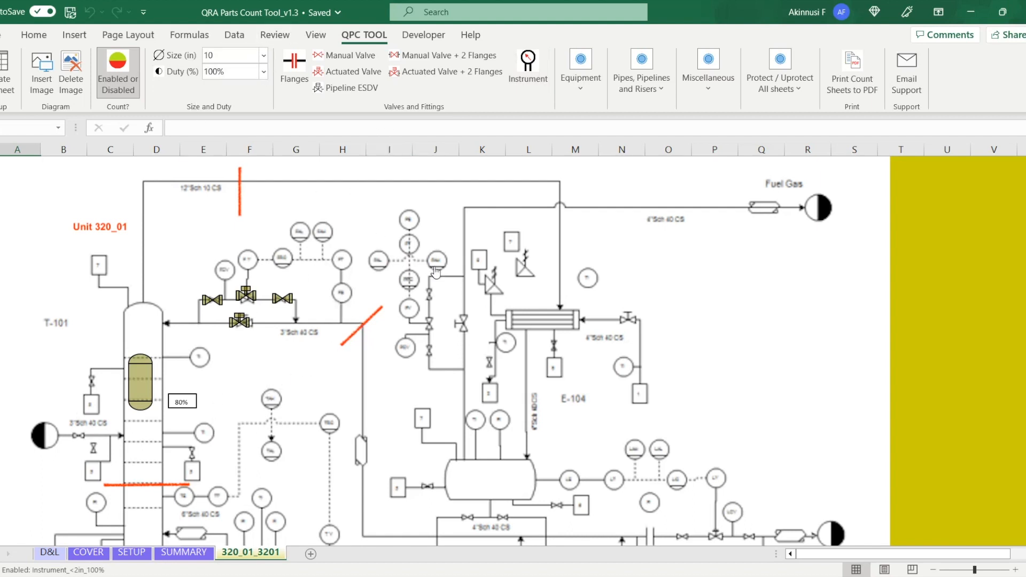
left_click(340, 294)
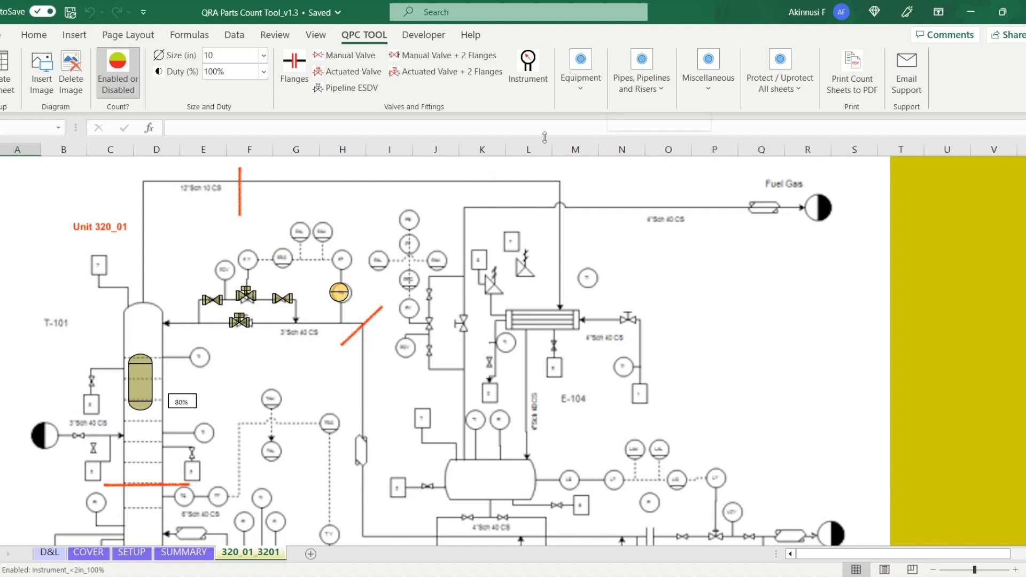
- Count two 5 m steel piping lengths, one on the 3" line into T-101 and one on the column's 12" overhead line
left_click(646, 99)
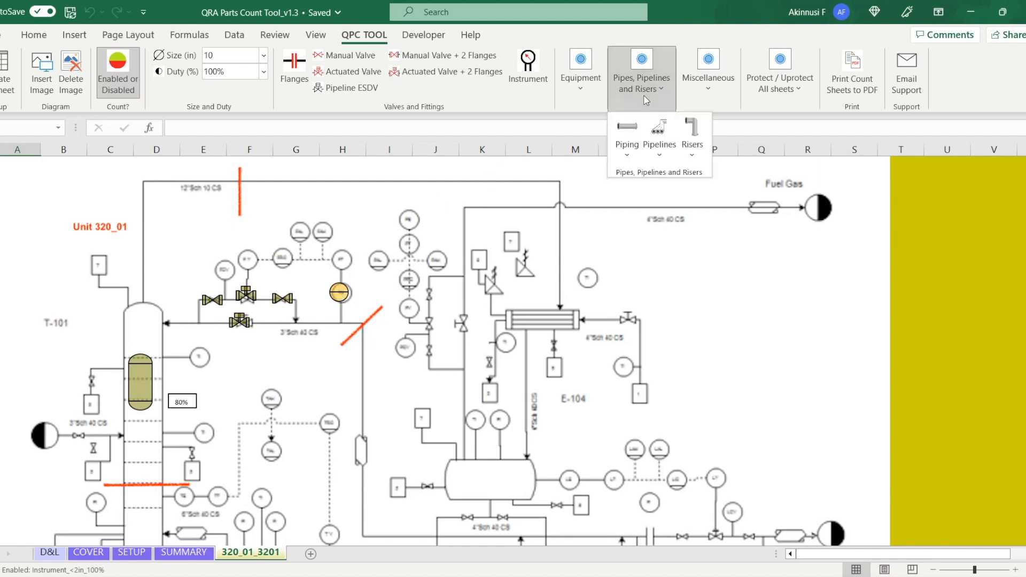
left_click(627, 138)
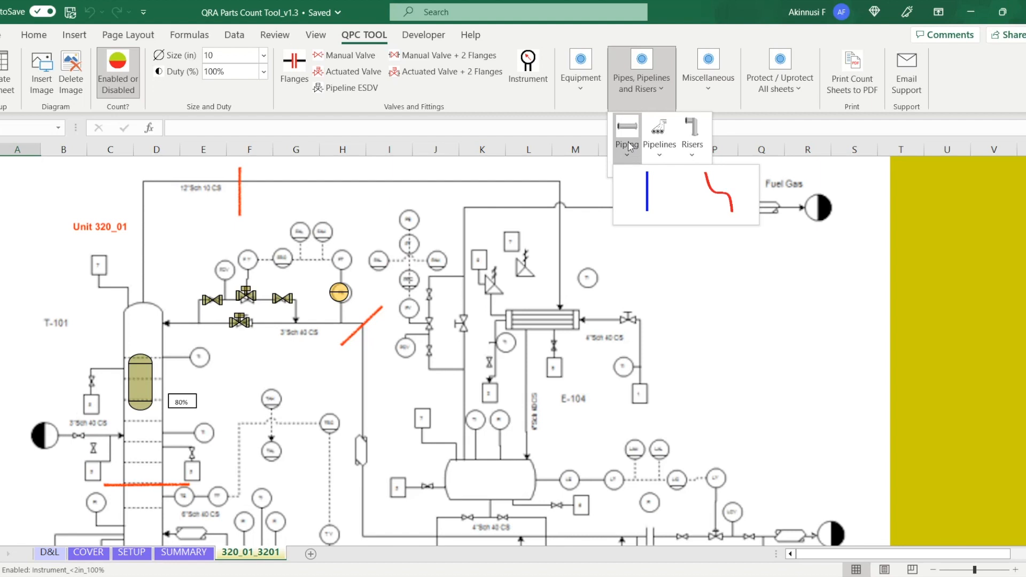
left_click(657, 207)
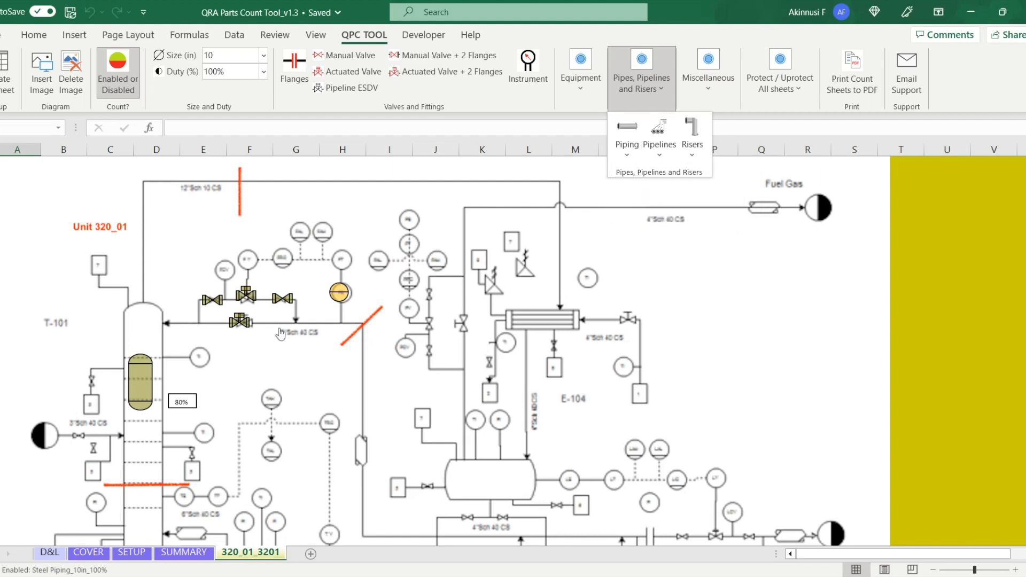
left_click(197, 324)
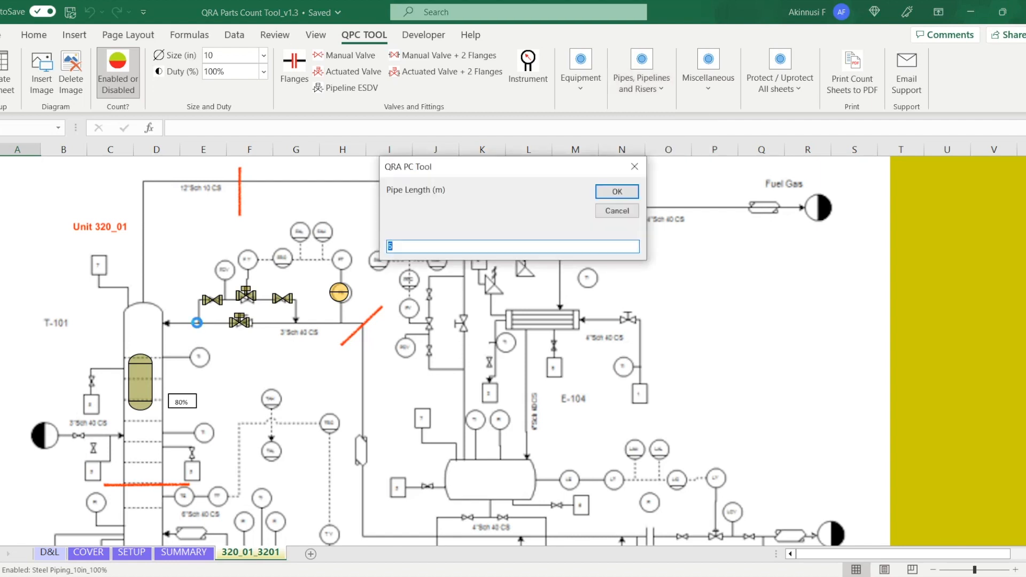
key("Return")
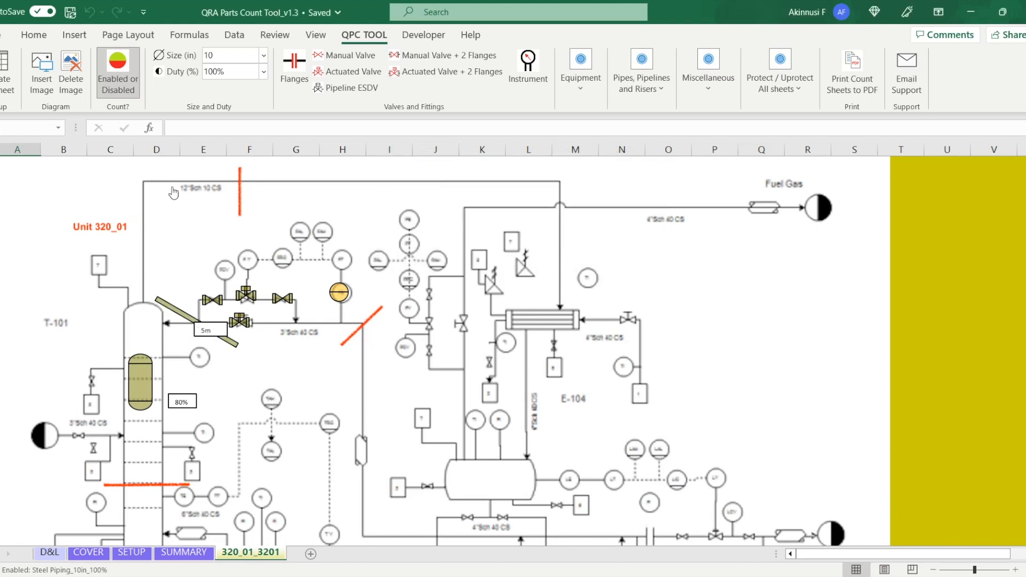
left_click(215, 183)
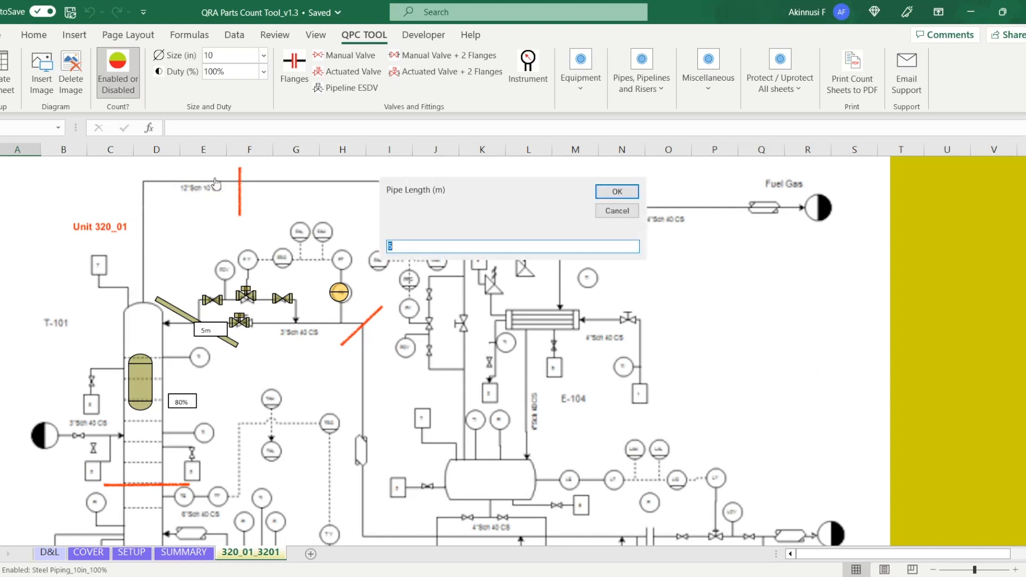
key("Return")
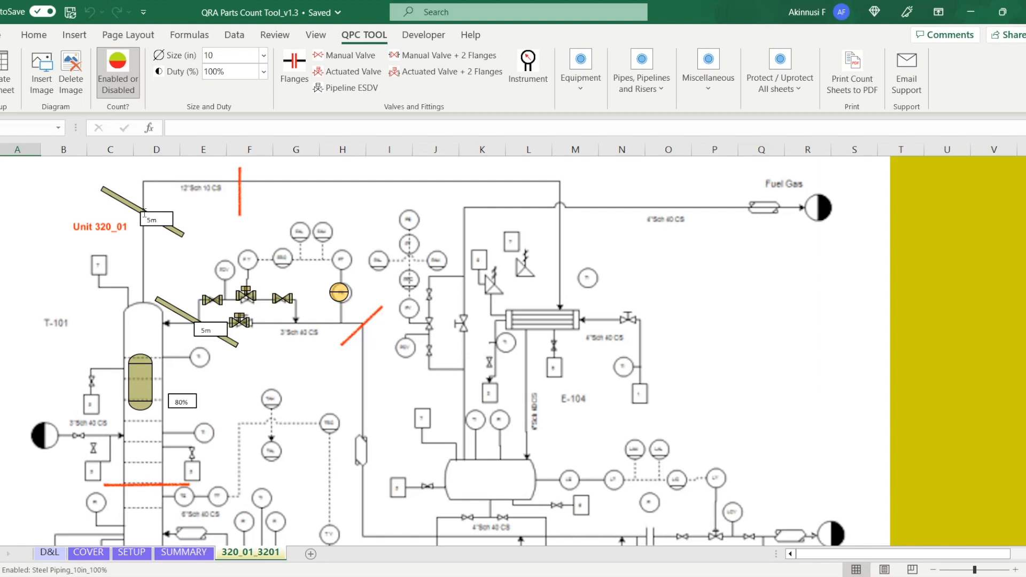
left_click(144, 213)
- Summarise the parts count on the SUMMARY sheet
left_click(188, 553)
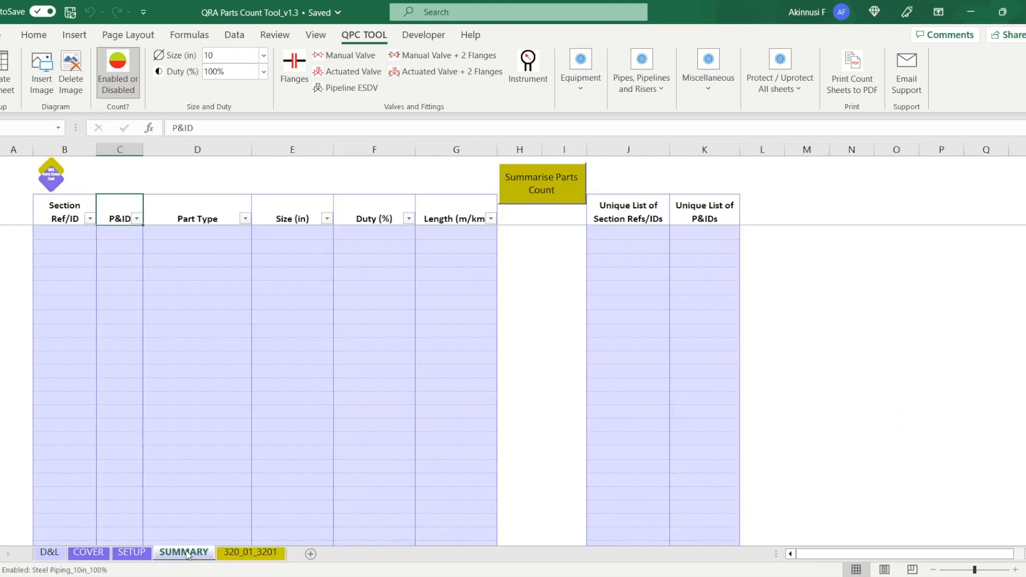
left_click(528, 181)
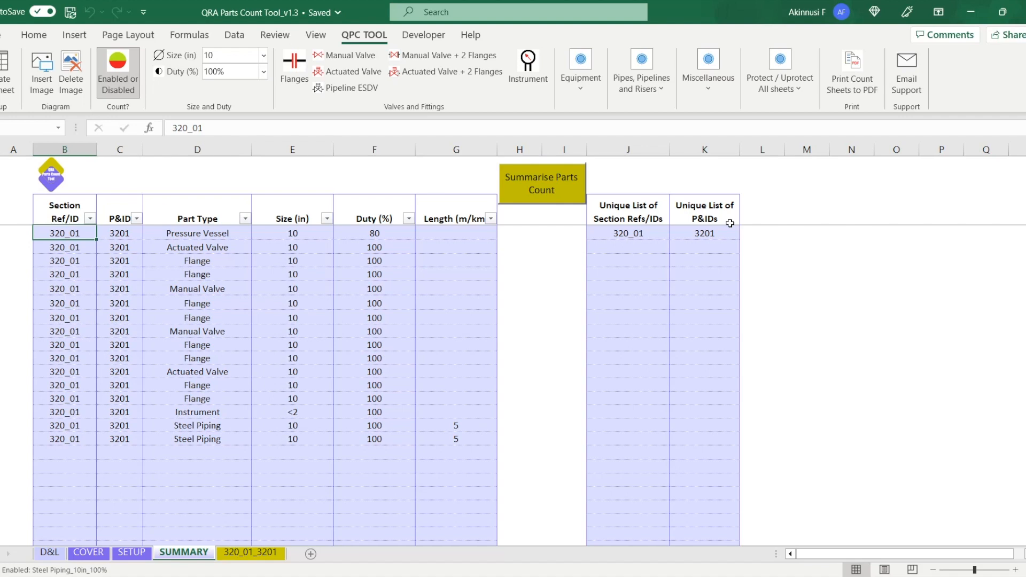
left_click(712, 218)
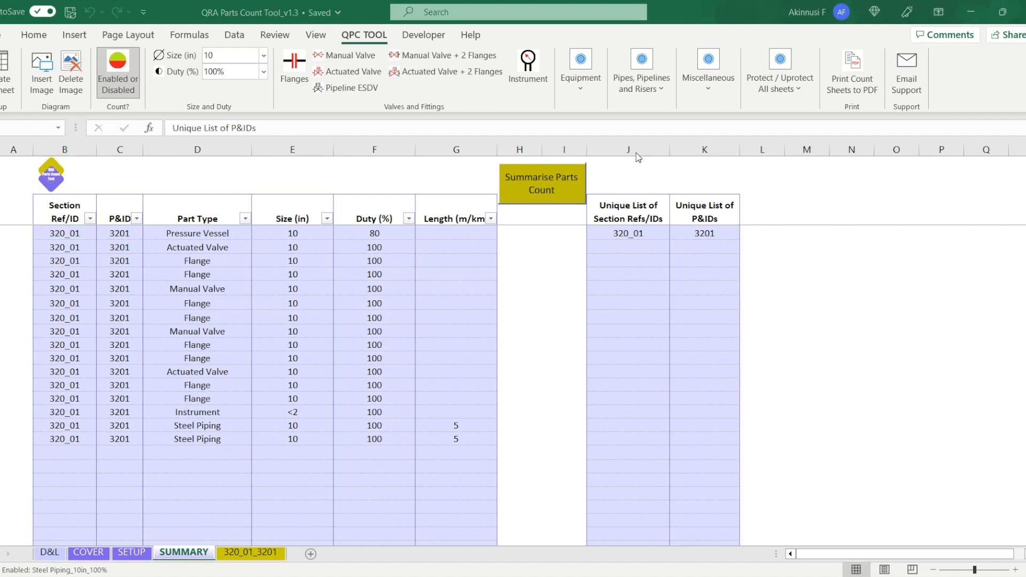